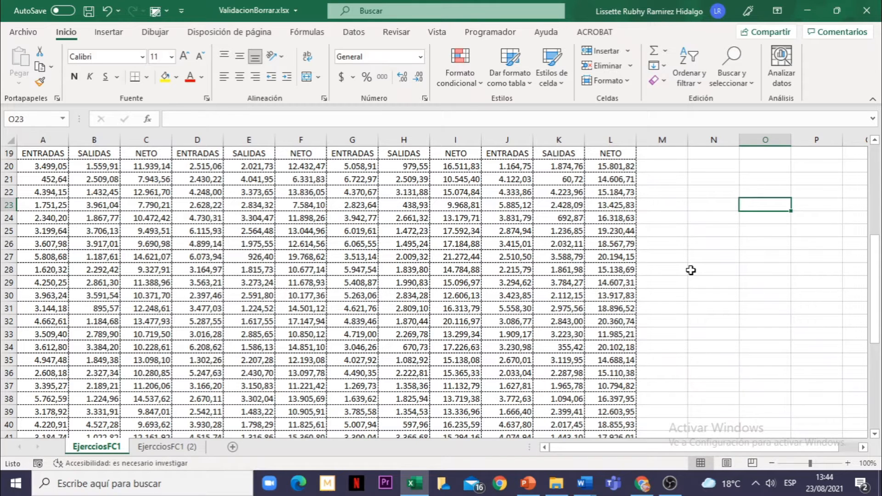
Find and select every cell with data validation on the sheet
left_click(691, 270)
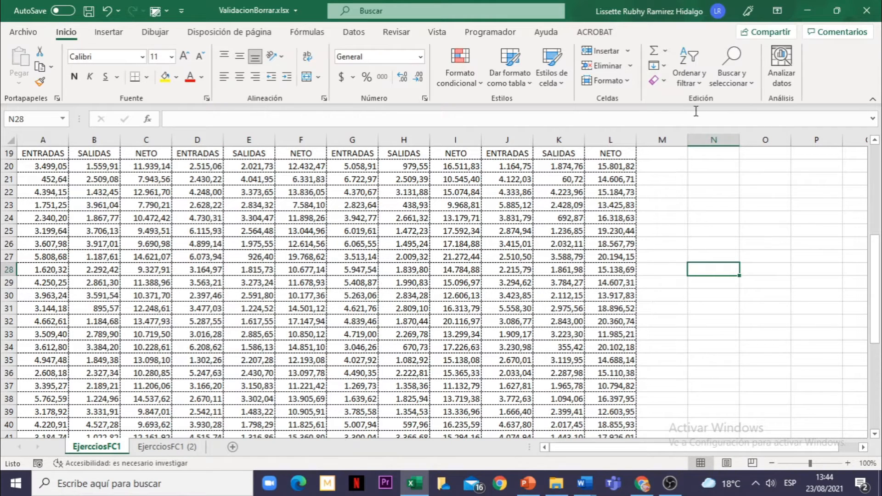
left_click(751, 86)
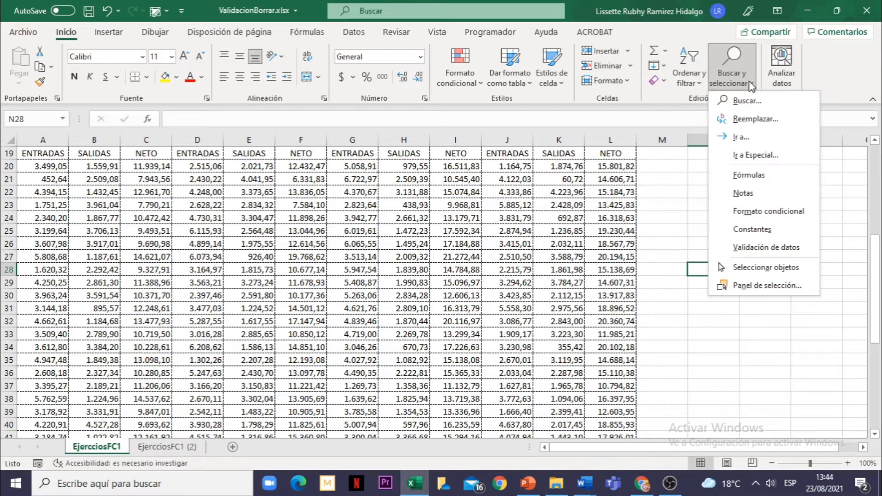
left_click(748, 248)
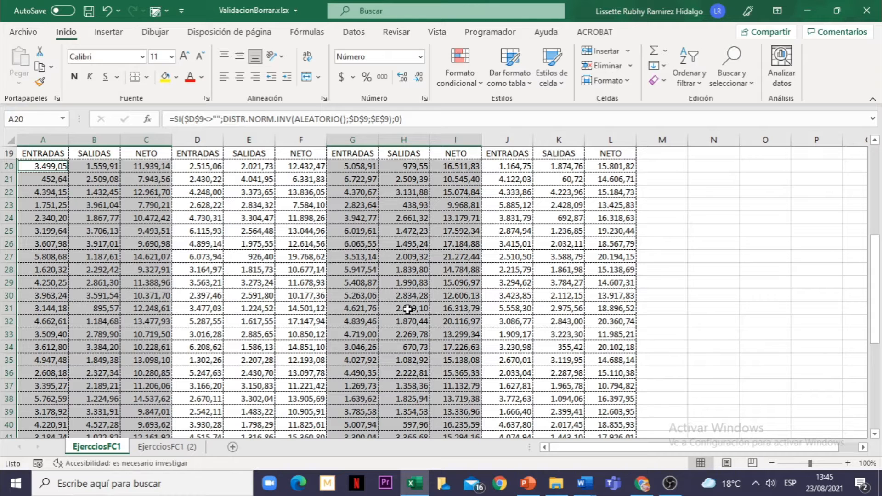
Select all cells whose data validation matches that of cell G20, using Go To Special with the same-as-active-cell option
left_click(341, 166)
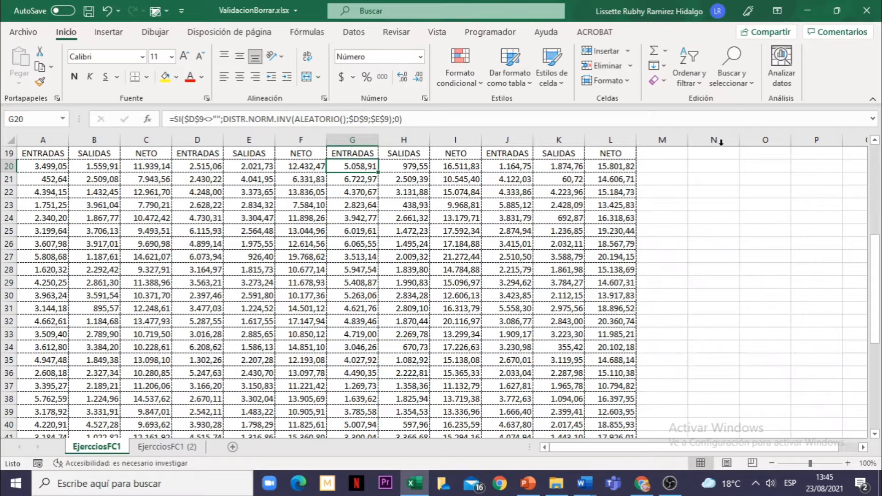
left_click(742, 84)
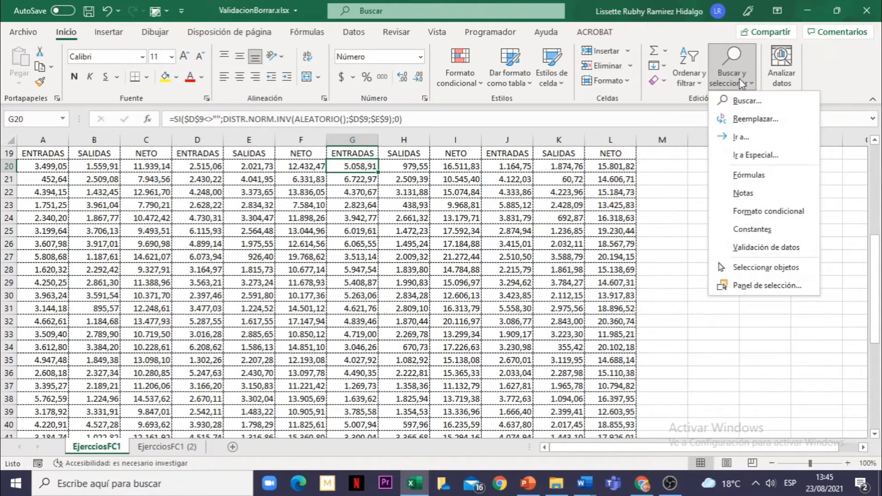
left_click(742, 160)
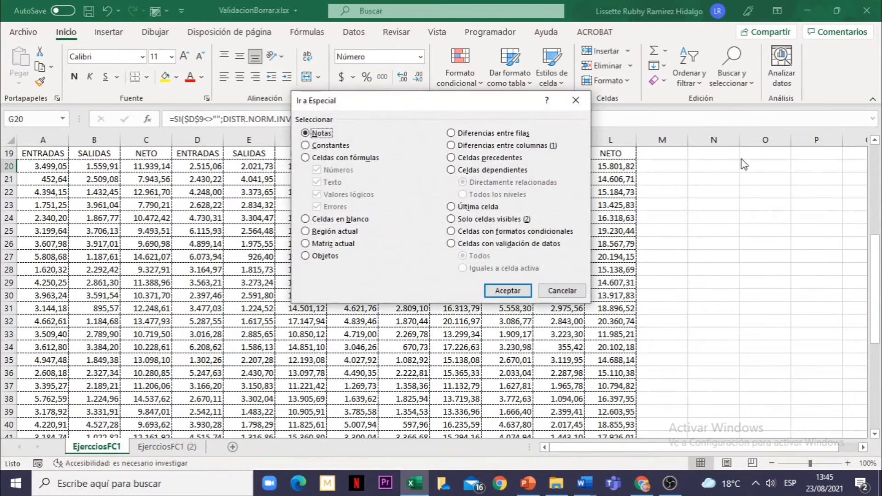
left_click_drag(417, 98, 437, 121)
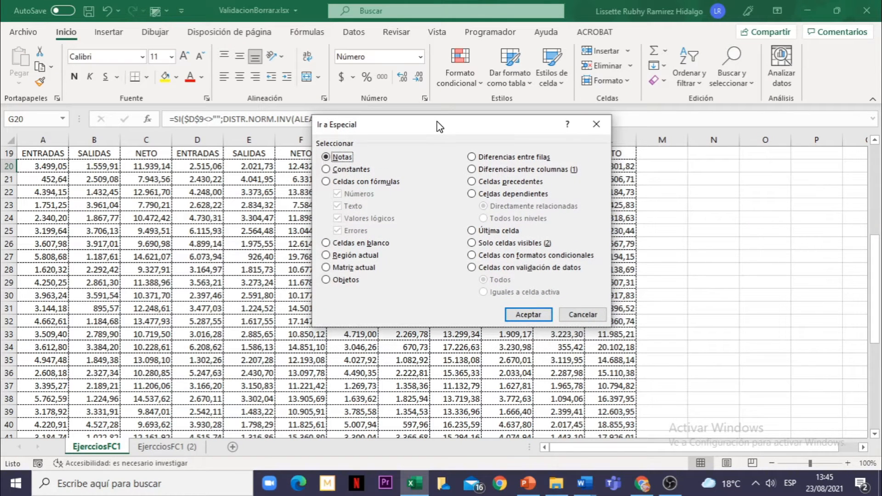
left_click(474, 270)
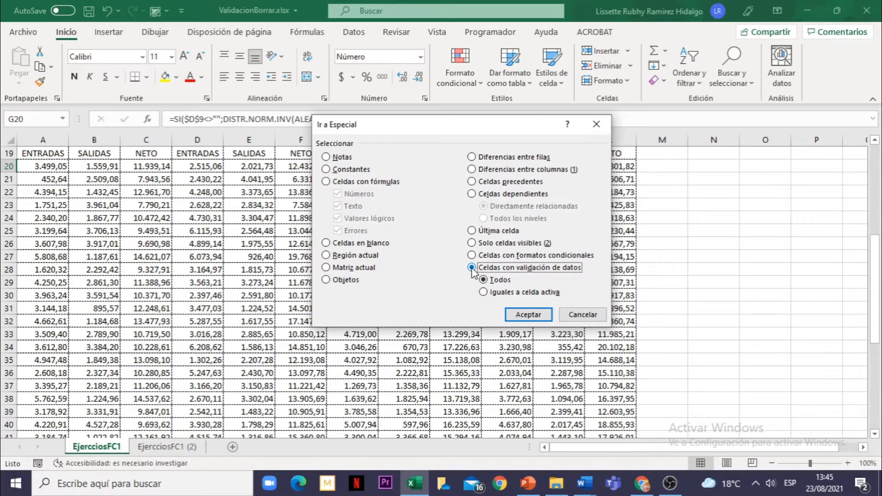
left_click(483, 293)
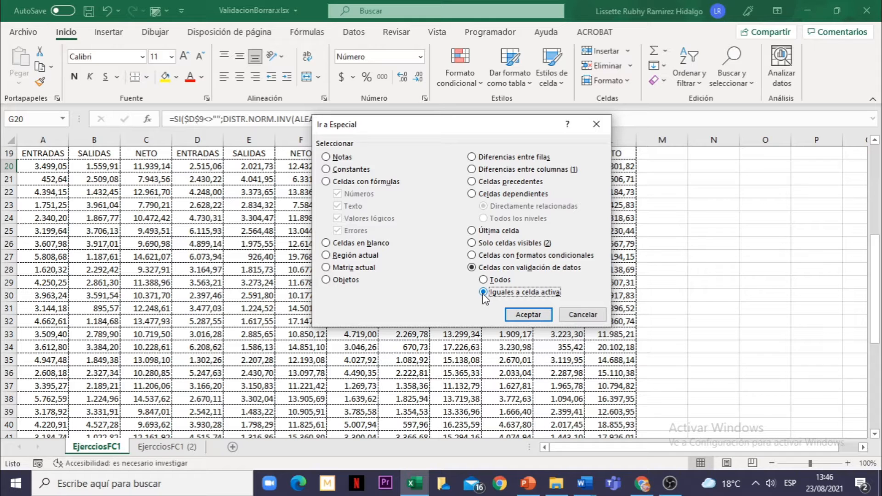
left_click(536, 319)
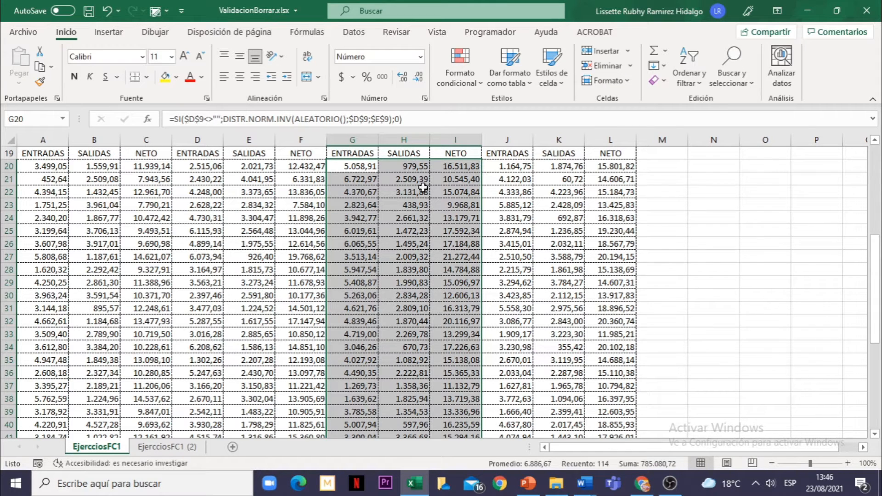
Clear all data validation settings from the selected MES 3 range
left_click_drag(878, 292, 880, 242)
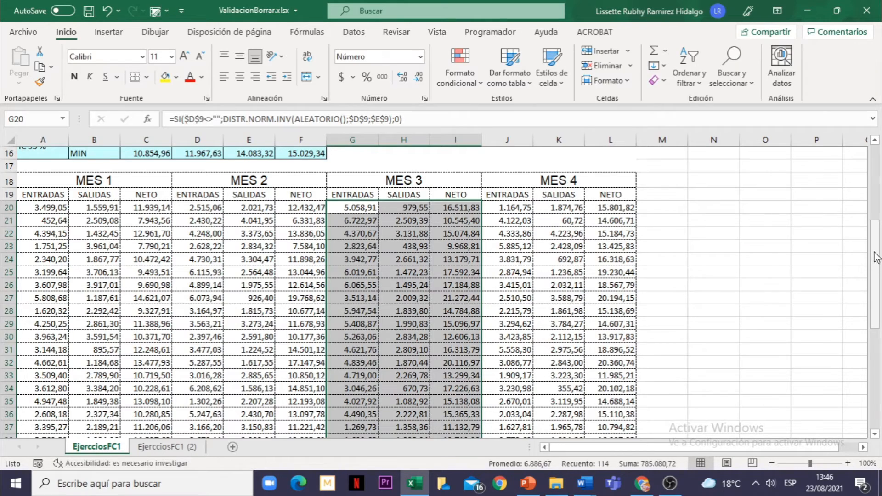
left_click_drag(875, 260, 881, 370)
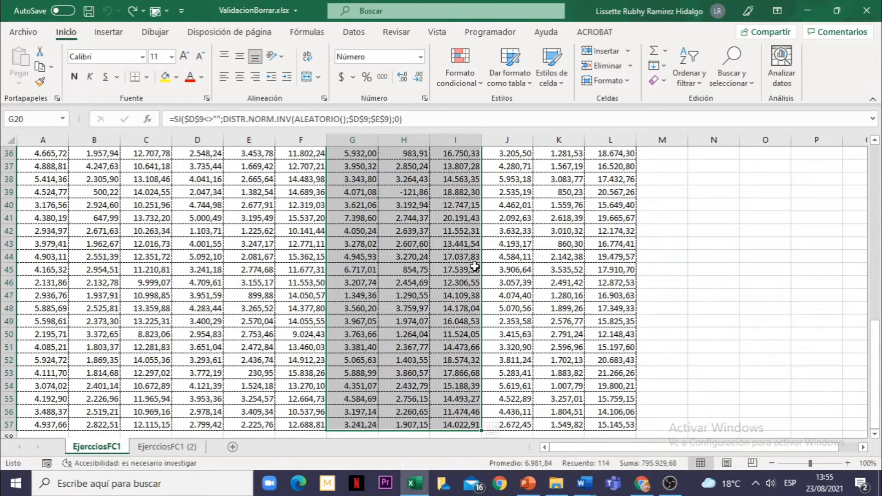
left_click(353, 32)
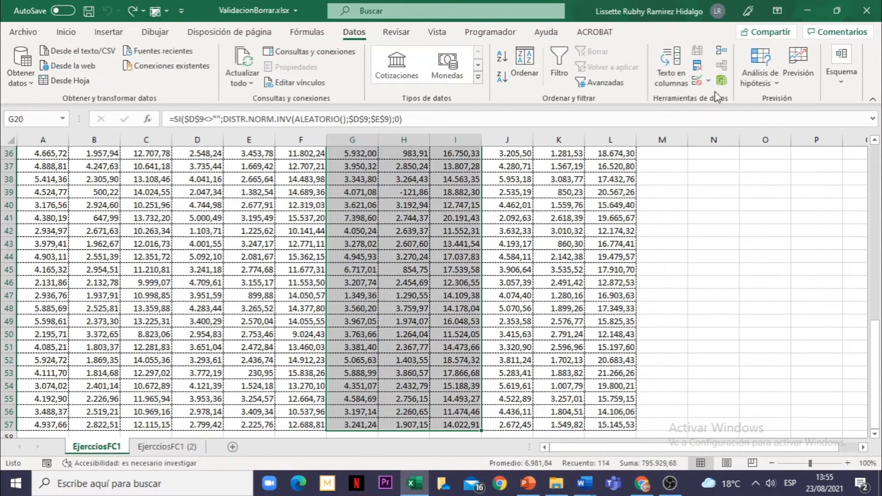
left_click(696, 82)
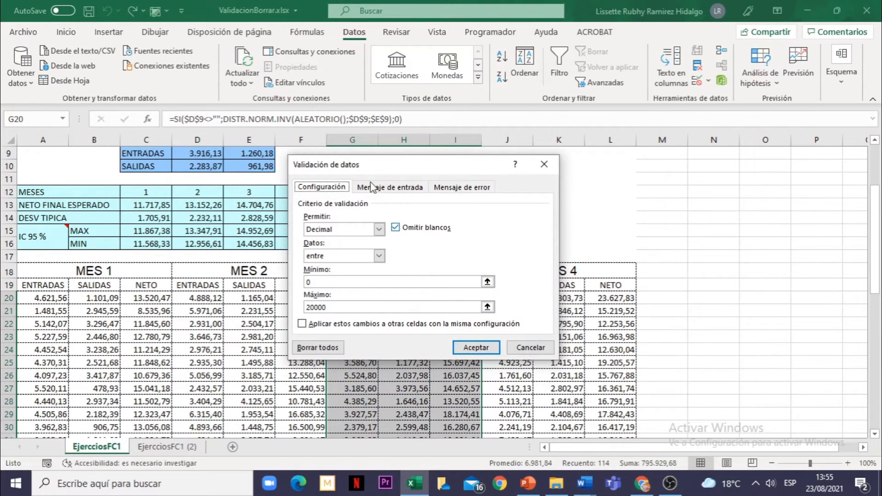
left_click(323, 350)
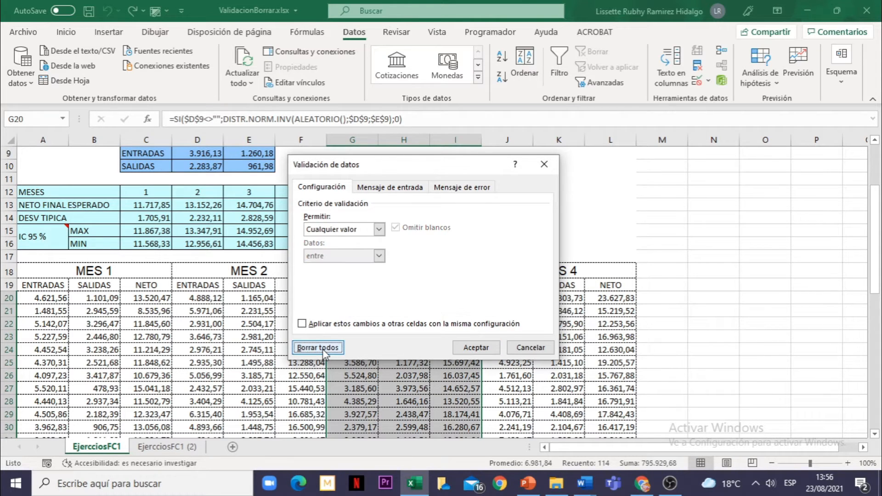
left_click(476, 348)
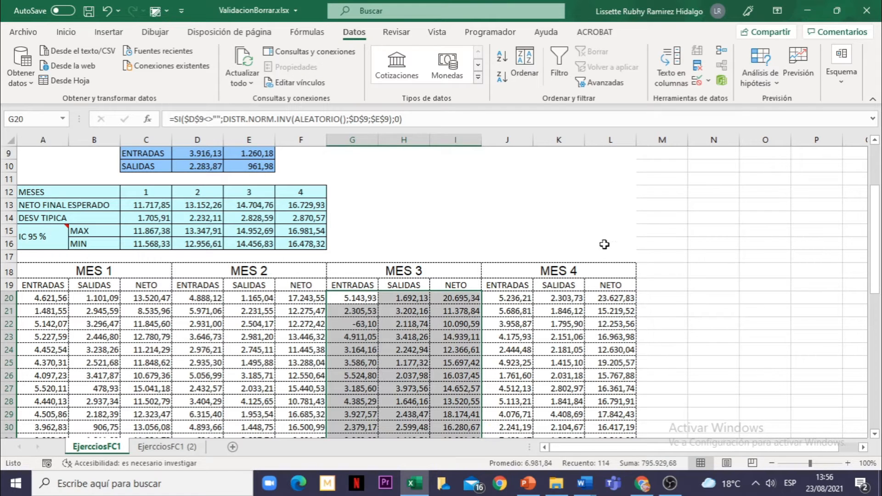
Check the MES 3 range's validation settings and find the cells on the sheet that still have data validation
left_click(698, 83)
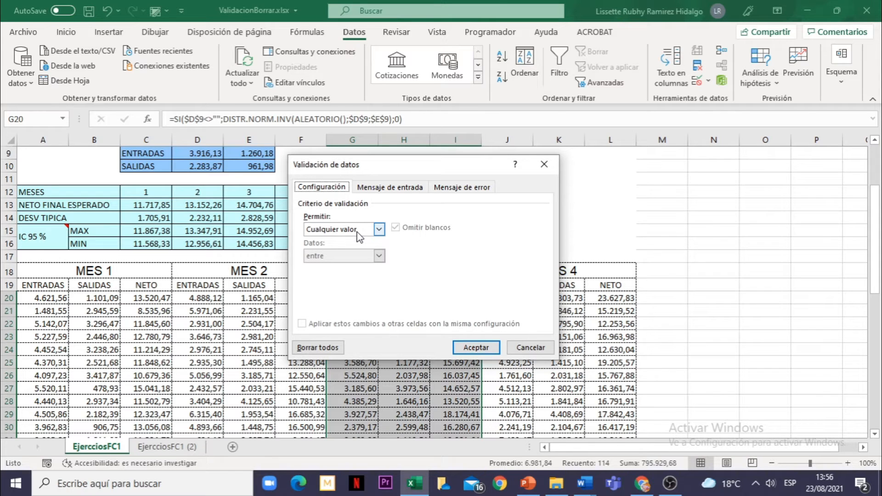
left_click(539, 165)
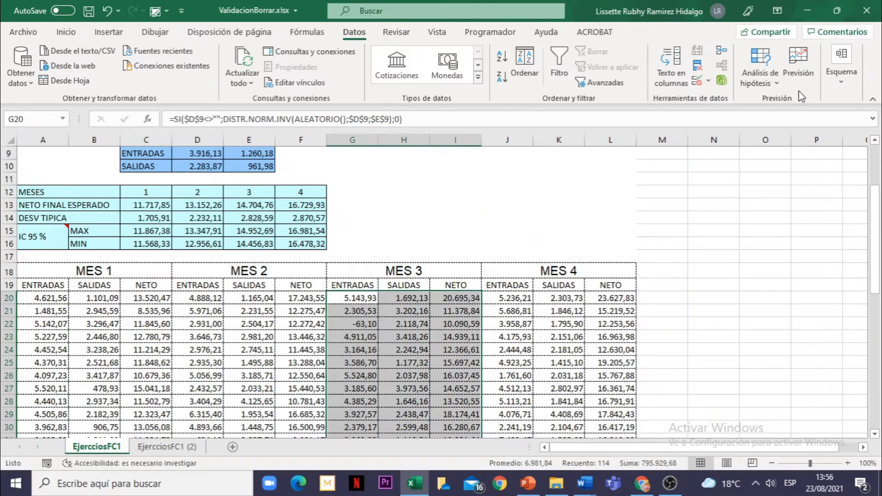
left_click(73, 36)
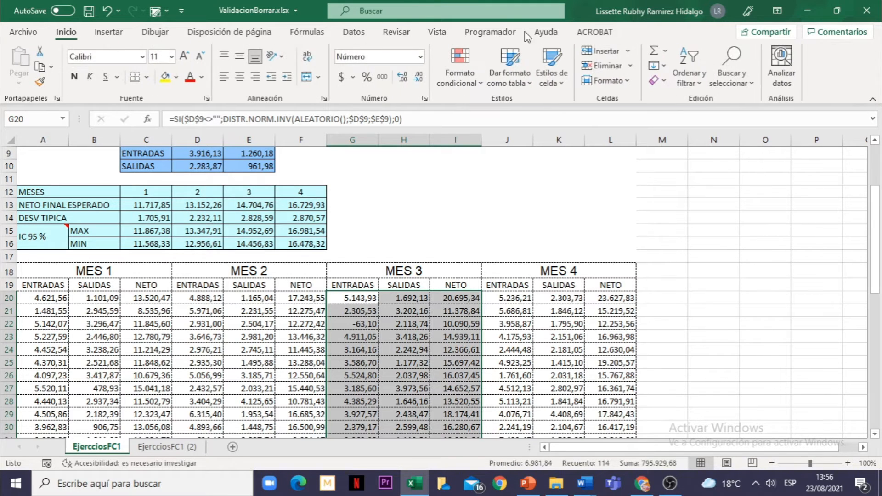
left_click(754, 86)
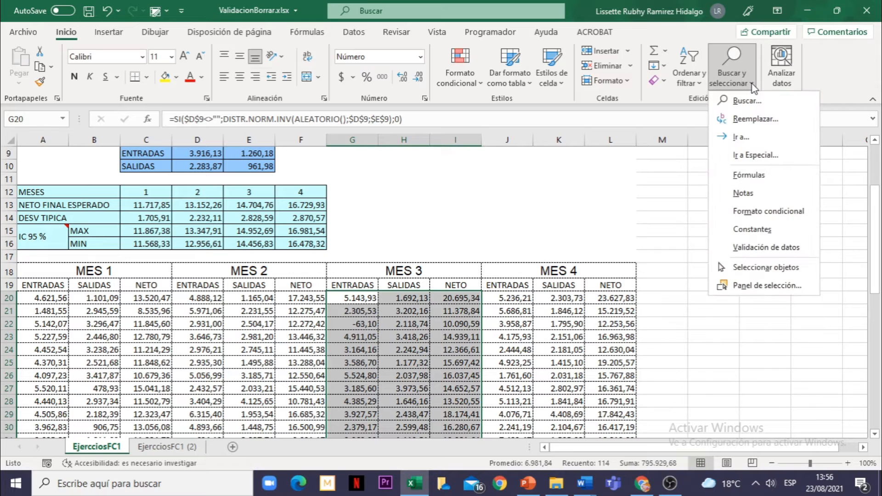
left_click(777, 250)
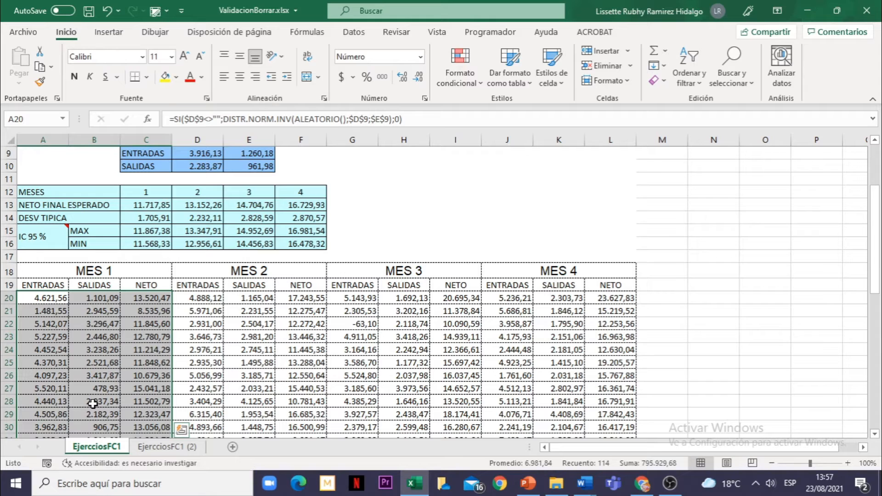
left_click(364, 336)
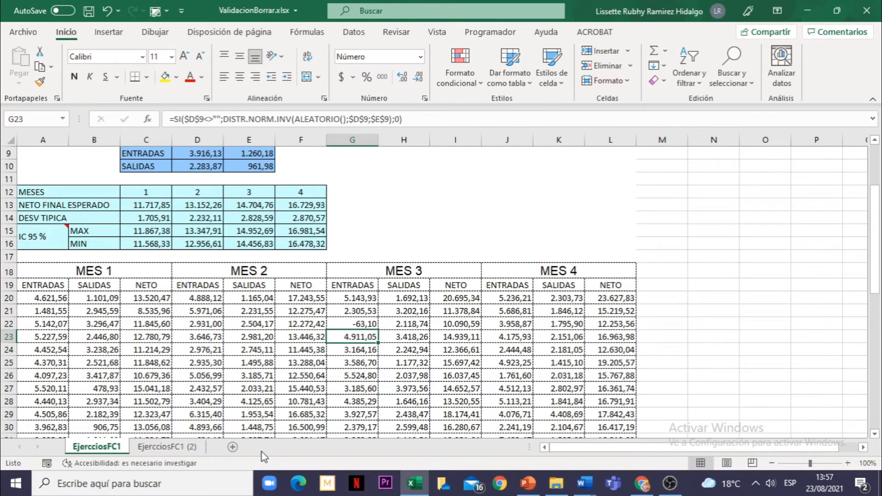
Circle the invalid data in the monthly tables of the EjercciosFC1 (2) sheet
left_click(175, 451)
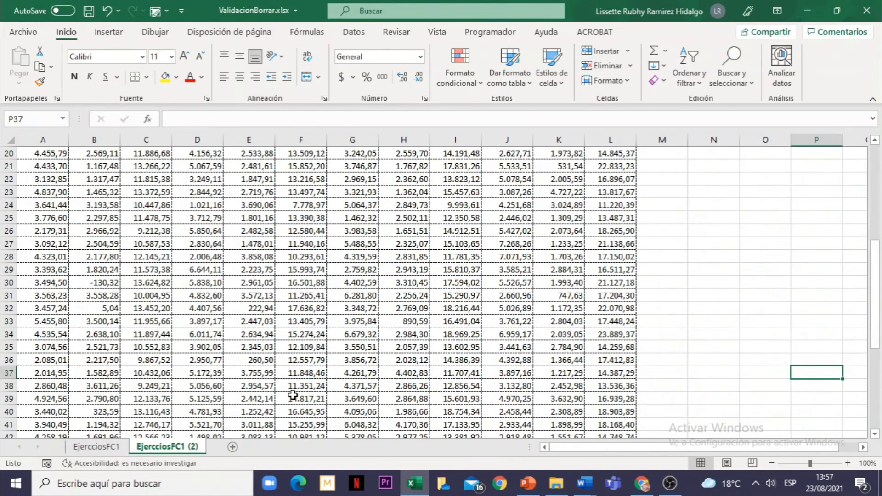
scroll(292, 396, "up", 1)
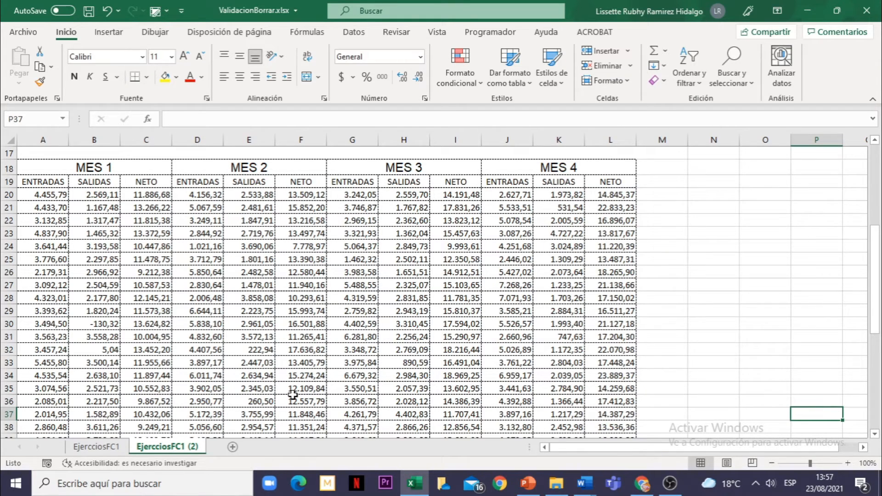
left_click(238, 311)
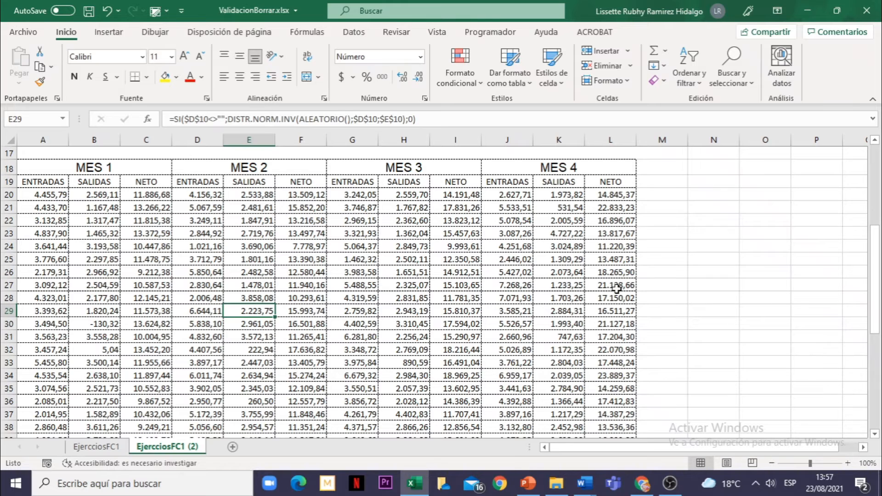
left_click(675, 271)
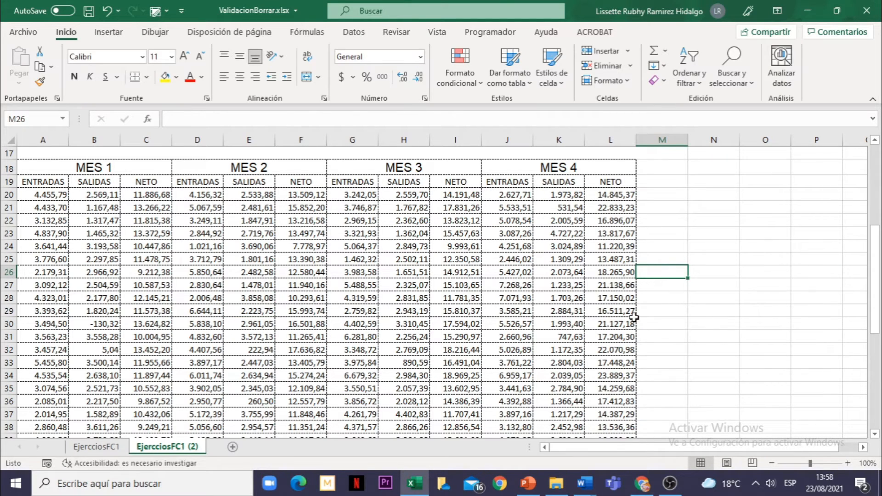
left_click(355, 32)
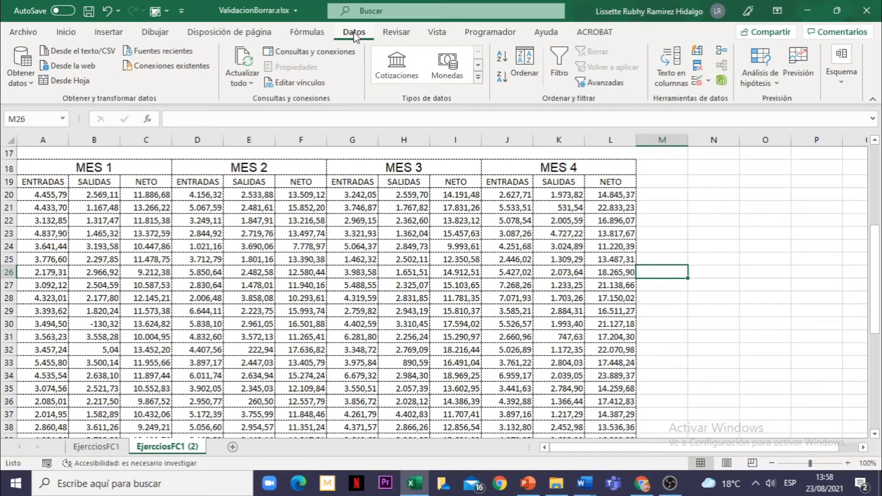
left_click(709, 82)
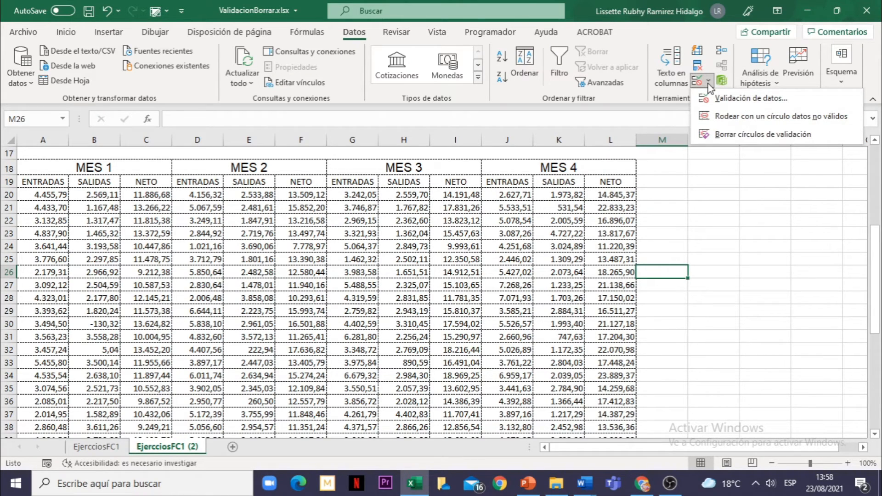
left_click(725, 118)
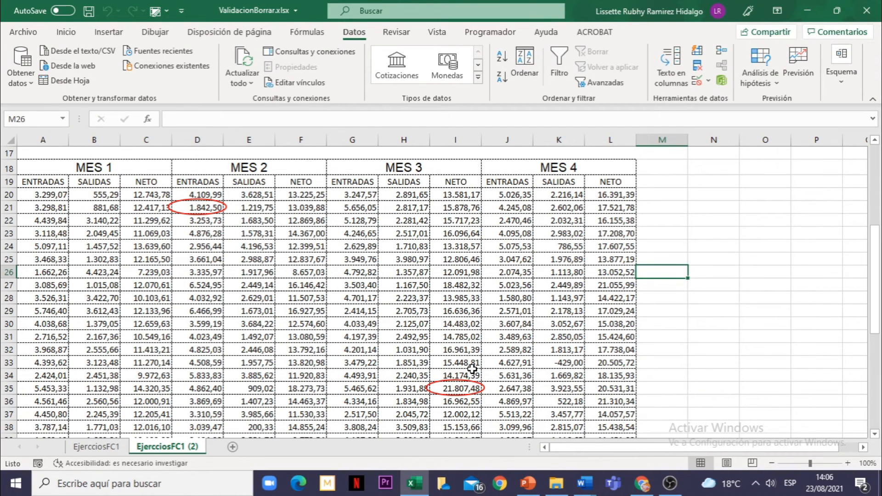
Clear the validation circles from the EjercciosFC1 (2) sheet
left_click(708, 81)
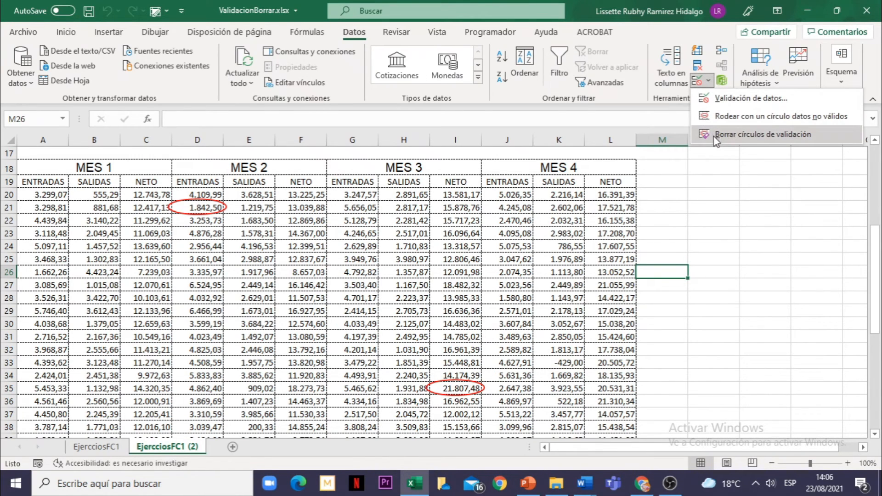
left_click(753, 138)
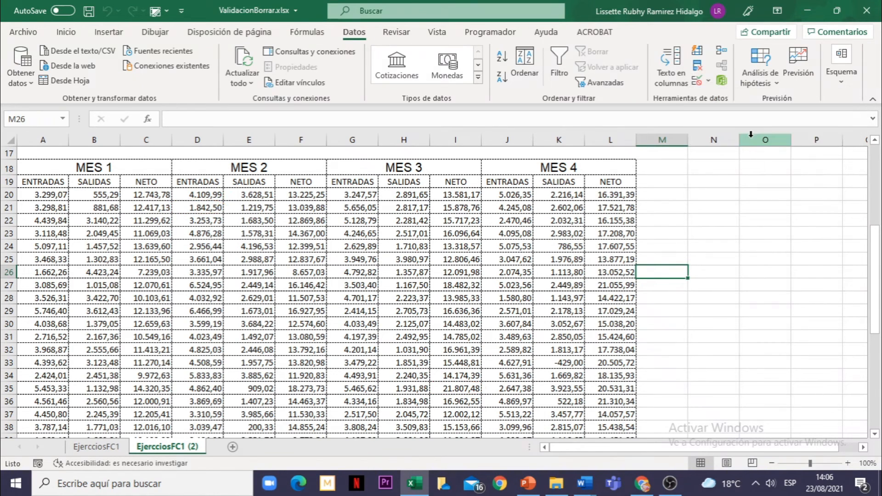